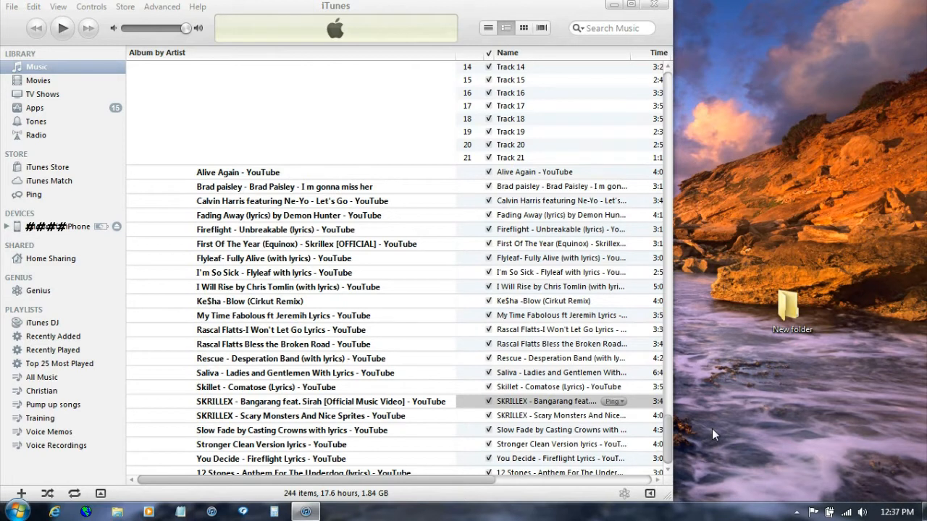
# Rename the new folder on the desktop as "iphone ringtones"
pyautogui.click(789, 319)
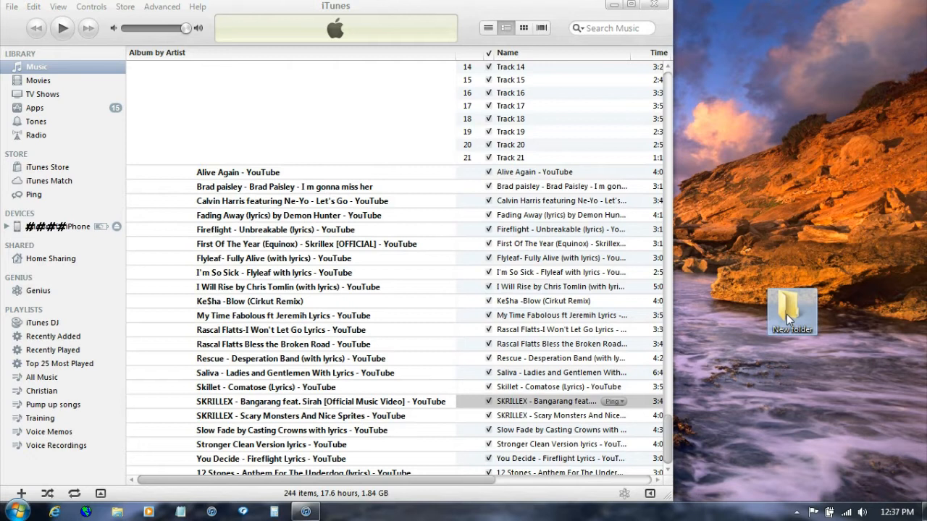
pyautogui.click(785, 331)
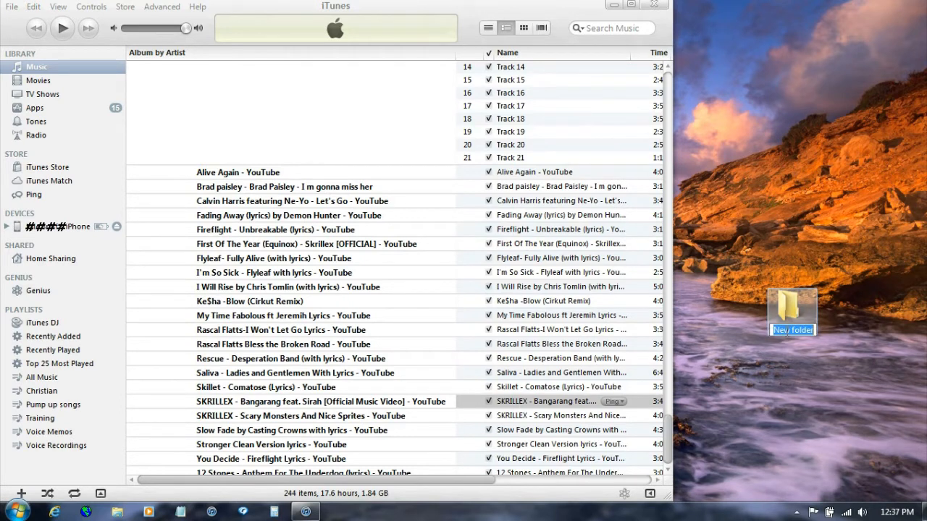
pyautogui.write('iph')
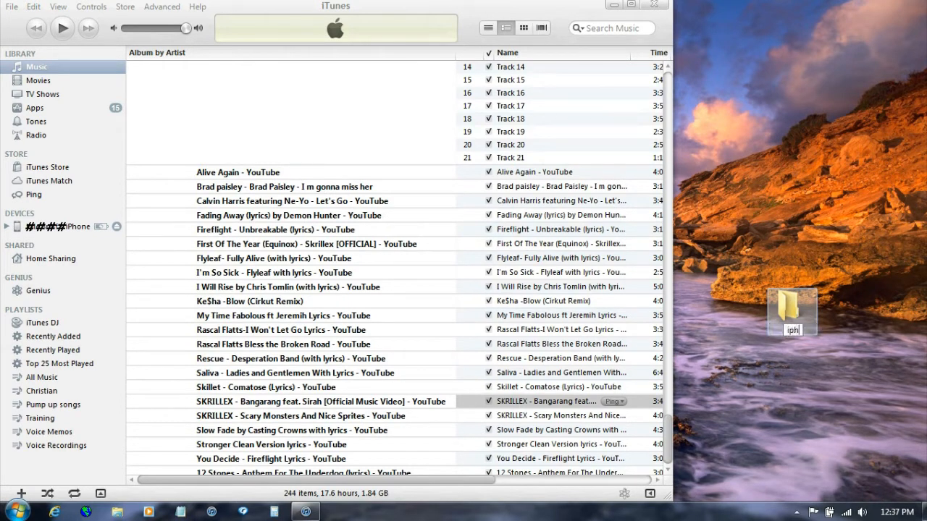
pyautogui.write('one ringtones')
pyautogui.press('Return')
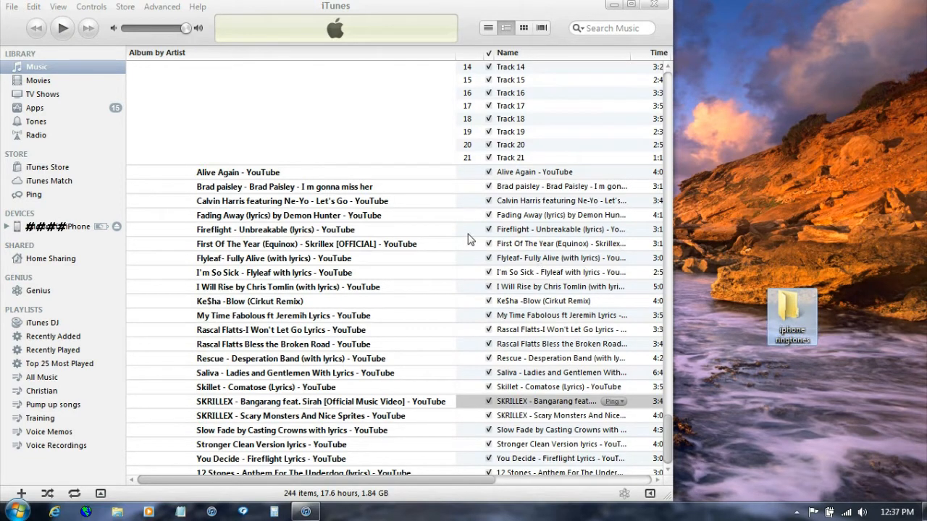
# Look over the existing ringtones in the Tones library and return to the Music library
pyautogui.click(46, 122)
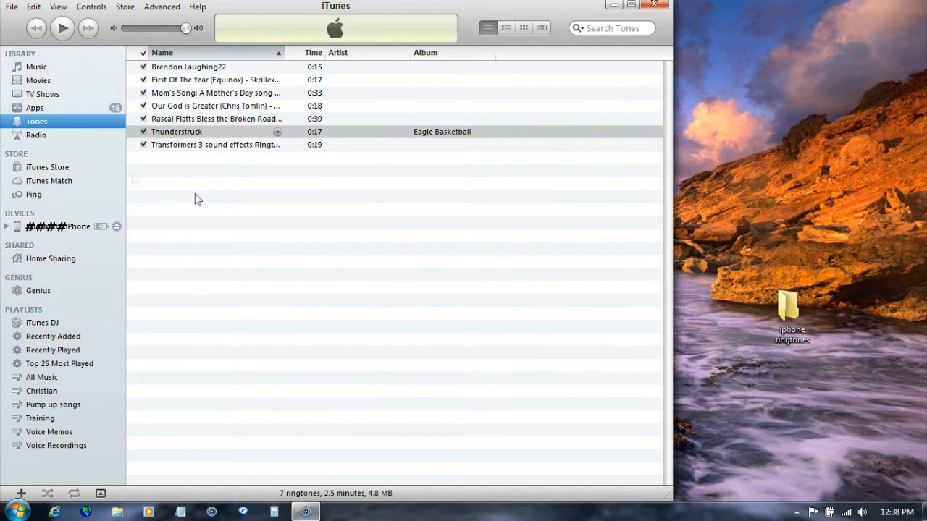
pyautogui.click(36, 66)
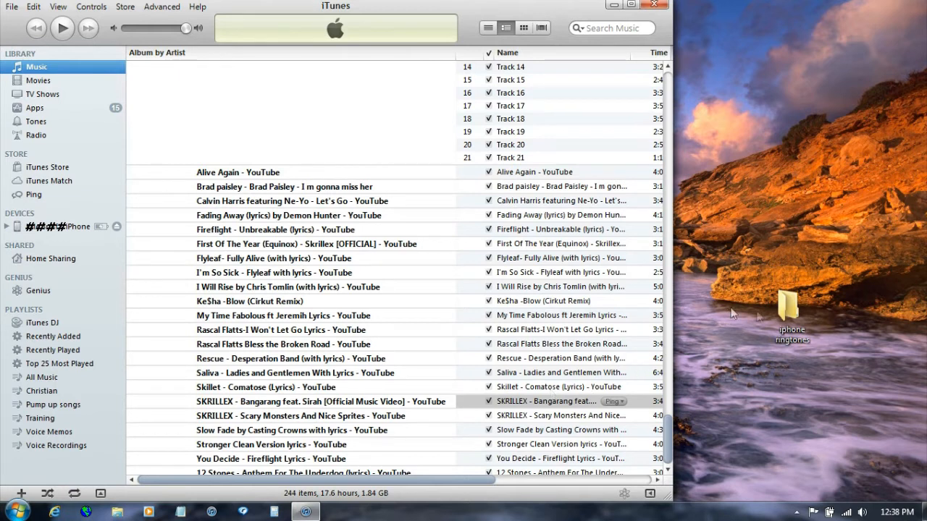
# Open the iphone ringtones folder, make sure hiding extensions for known file types is turned off in its folder options, and close it
pyautogui.doubleClick(788, 308)
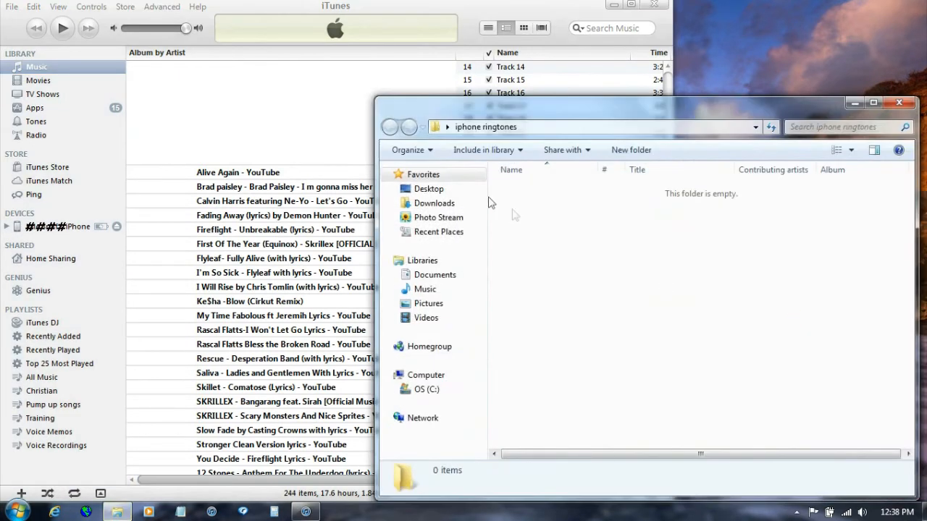
pyautogui.click(420, 150)
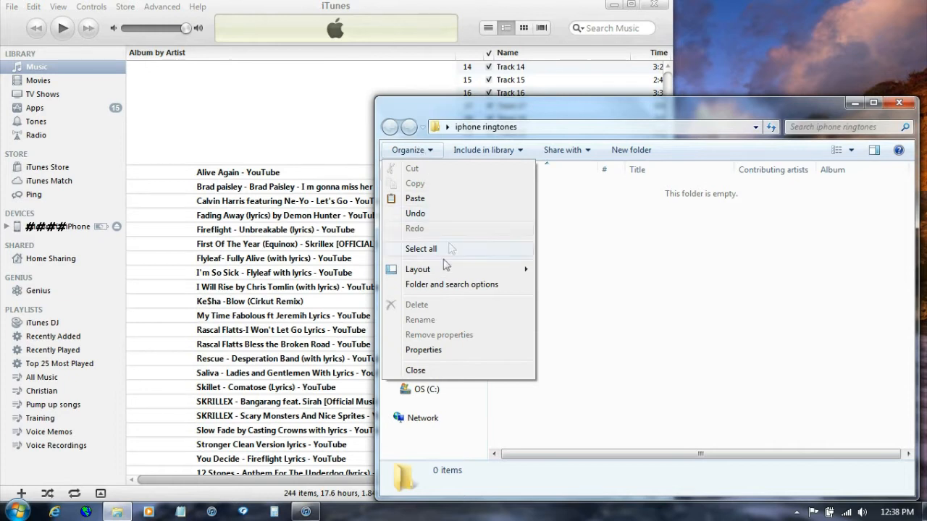
pyautogui.click(431, 285)
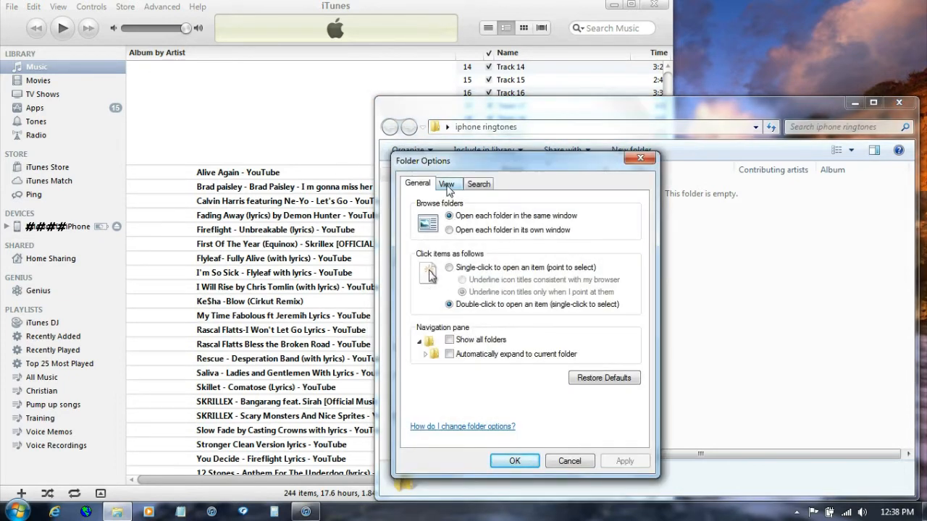
pyautogui.click(447, 185)
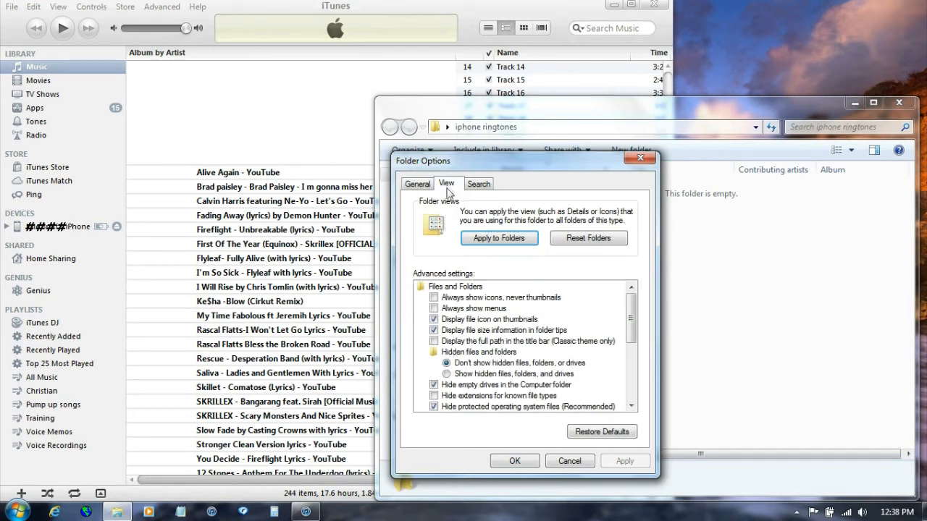
pyautogui.click(435, 396)
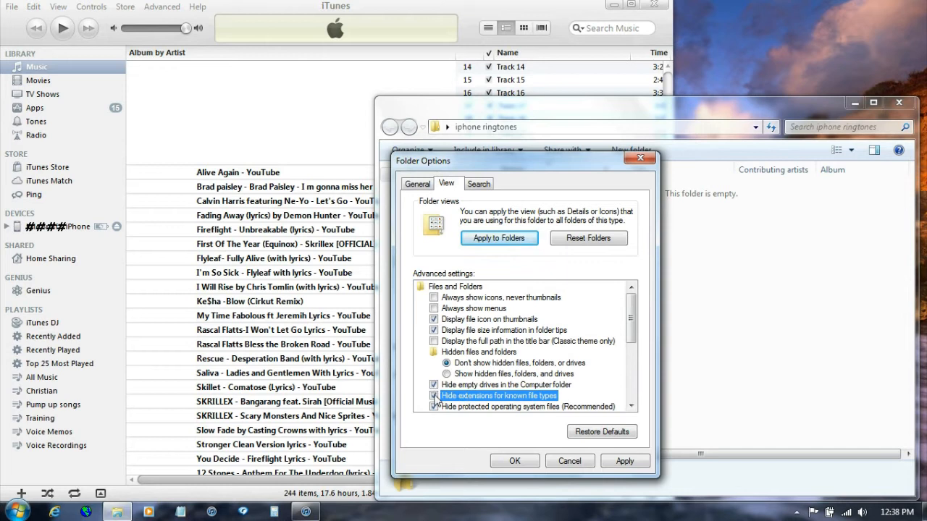
pyautogui.click(621, 462)
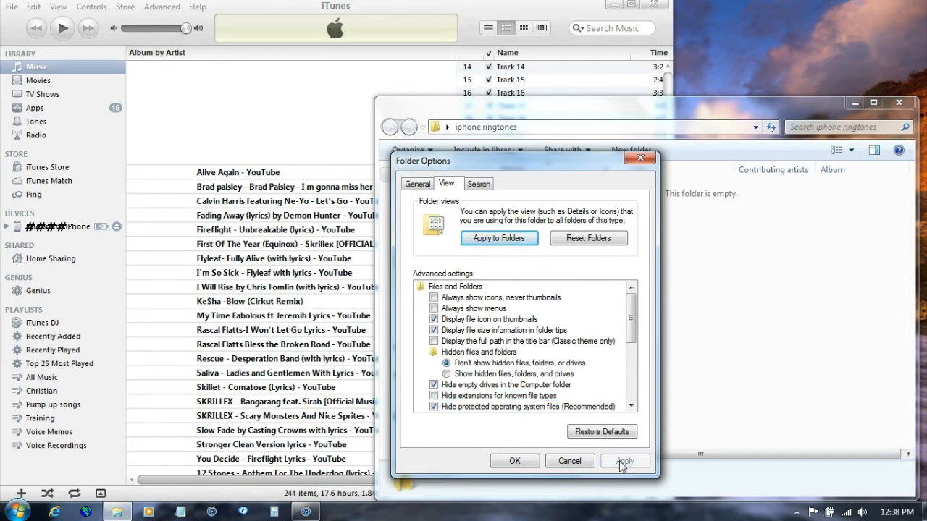
pyautogui.click(515, 464)
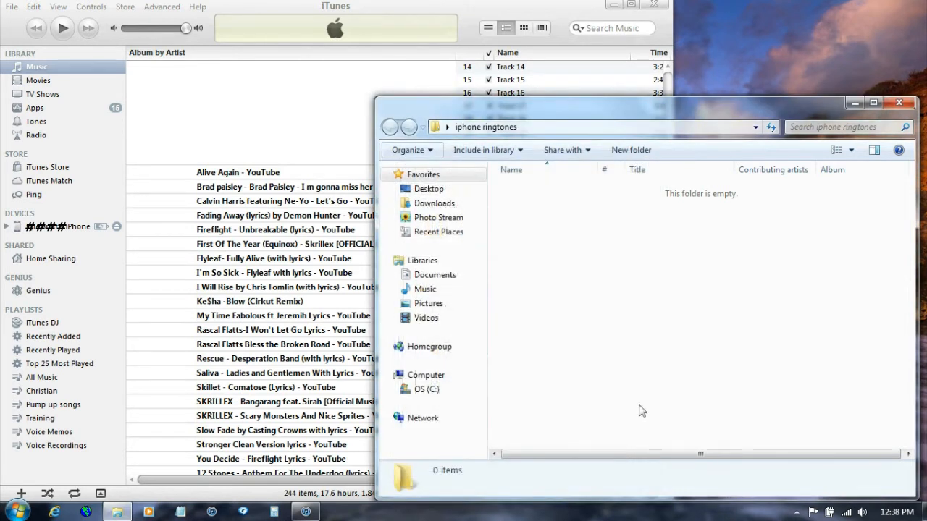
pyautogui.click(898, 103)
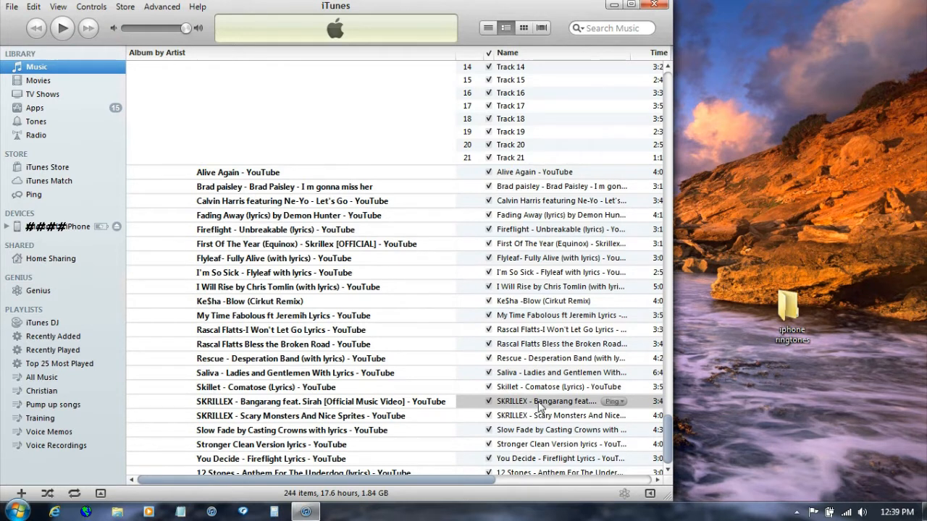
# Open the playback options in the info of the song SKRILLEX - Bangarang and enable a custom start time and stop time
pyautogui.click(538, 404)
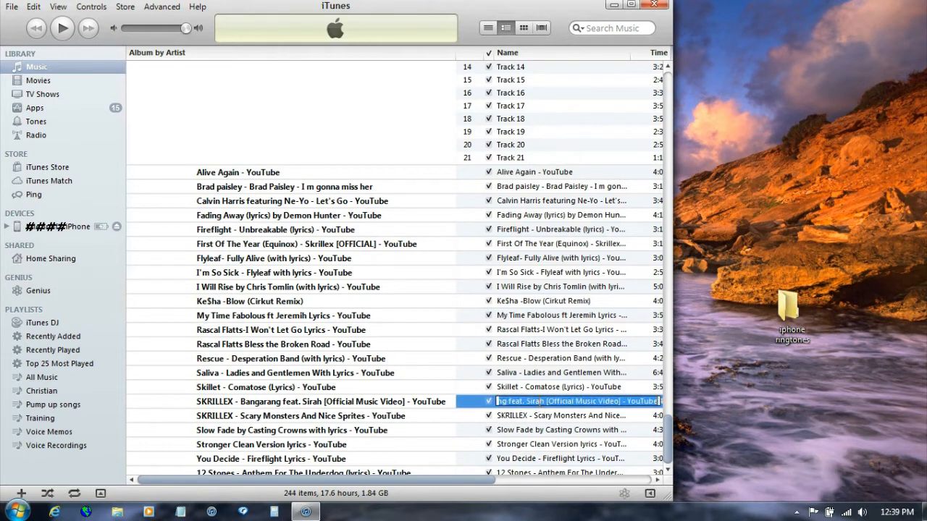
pyautogui.click(540, 403)
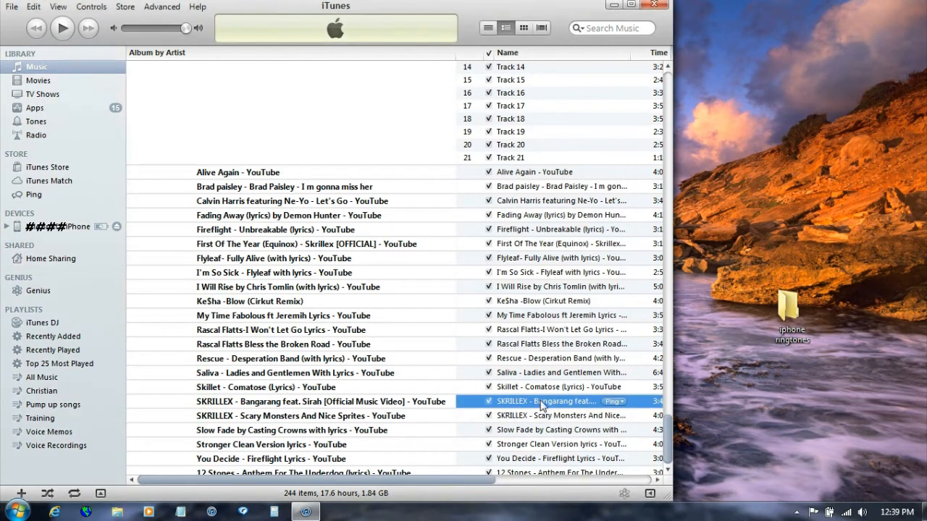
pyautogui.rightClick(540, 405)
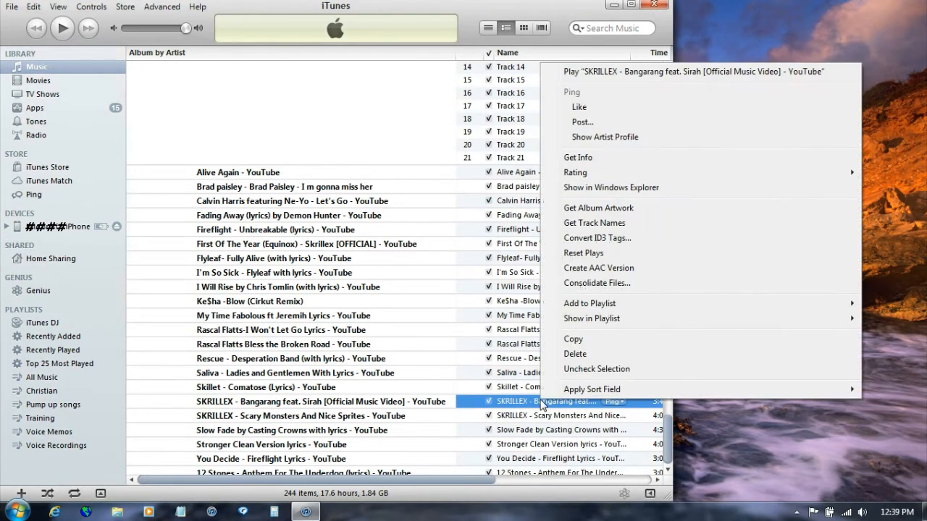
pyautogui.click(577, 158)
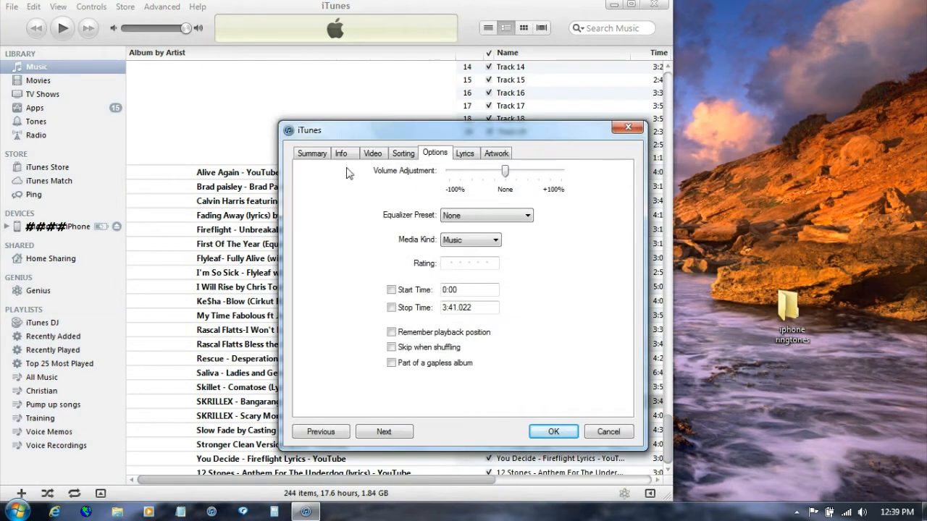
pyautogui.click(321, 155)
pyautogui.click(437, 154)
pyautogui.click(391, 290)
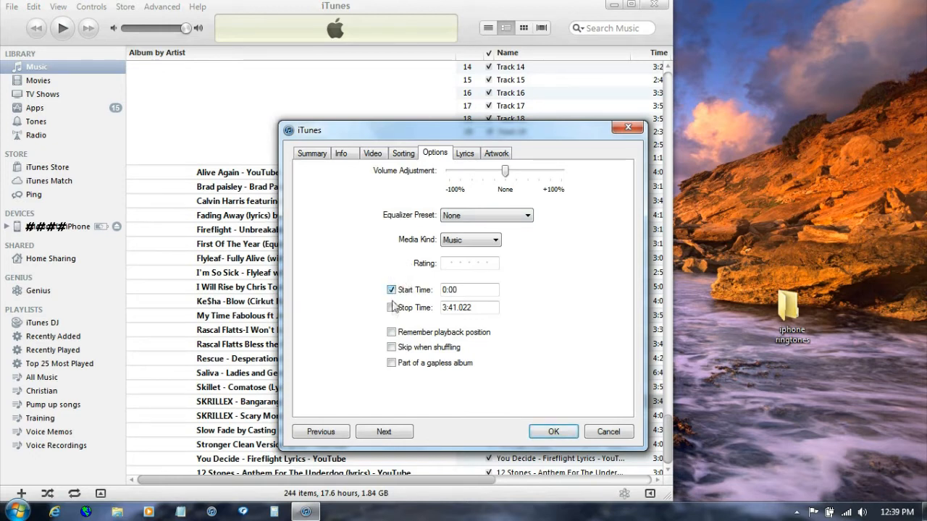
pyautogui.click(391, 308)
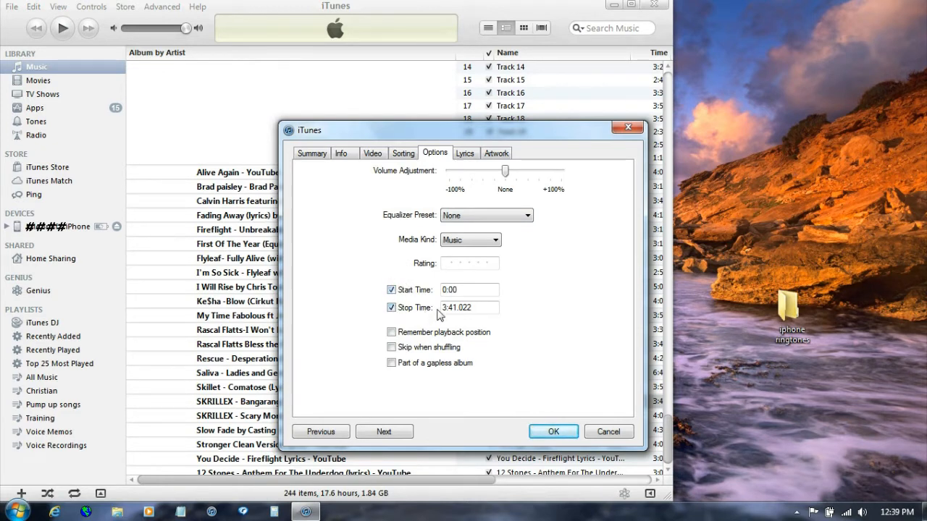
# Set the song's start time to 0:20 and its stop time to 0:35, and save the settings
pyautogui.moveTo(466, 290); pyautogui.dragTo(418, 289)
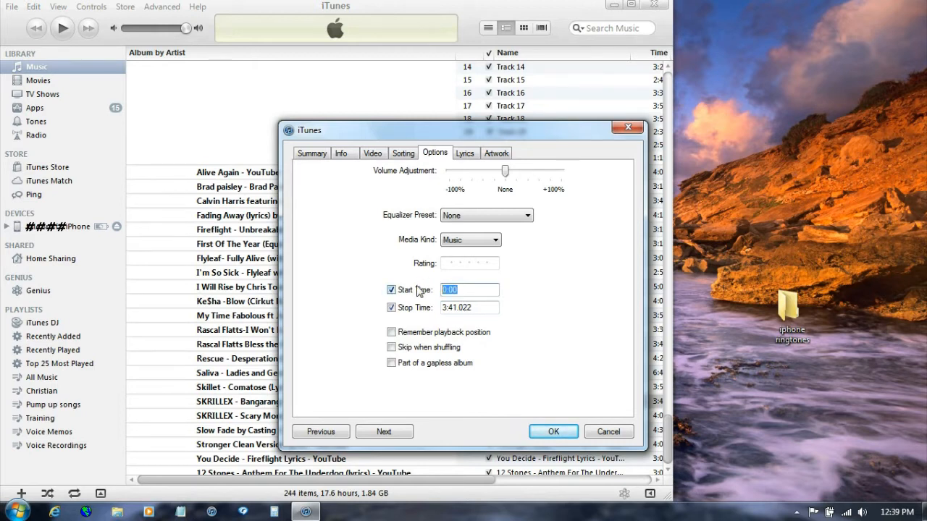
pyautogui.write('0:20')
pyautogui.moveTo(474, 307); pyautogui.dragTo(438, 316)
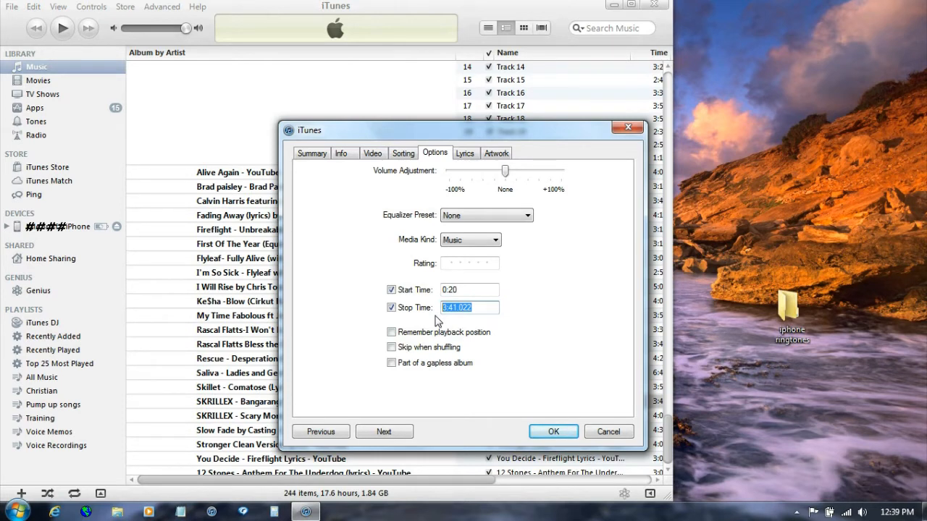
pyautogui.write('0:35')
pyautogui.click(552, 431)
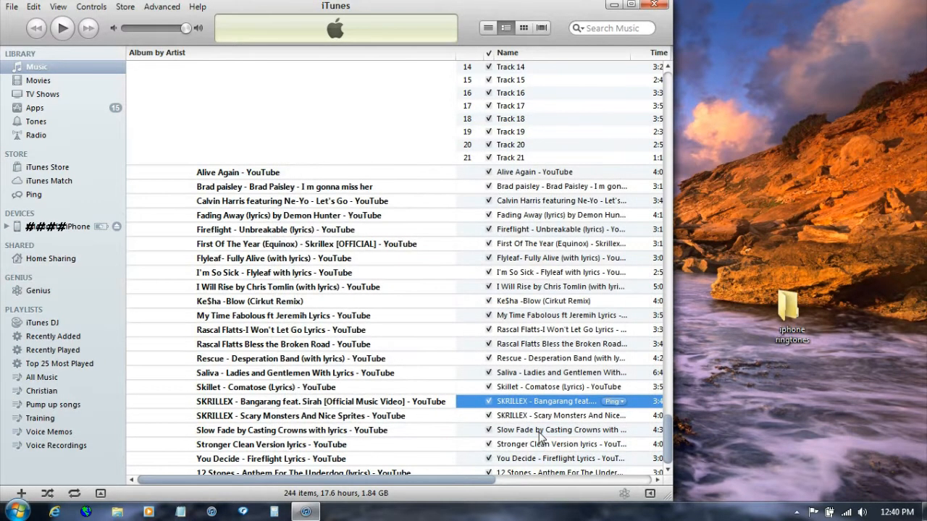
# Briefly preview the trimmed SKRILLEX - Bangarang song and create an AAC version of it
pyautogui.doubleClick(541, 403)
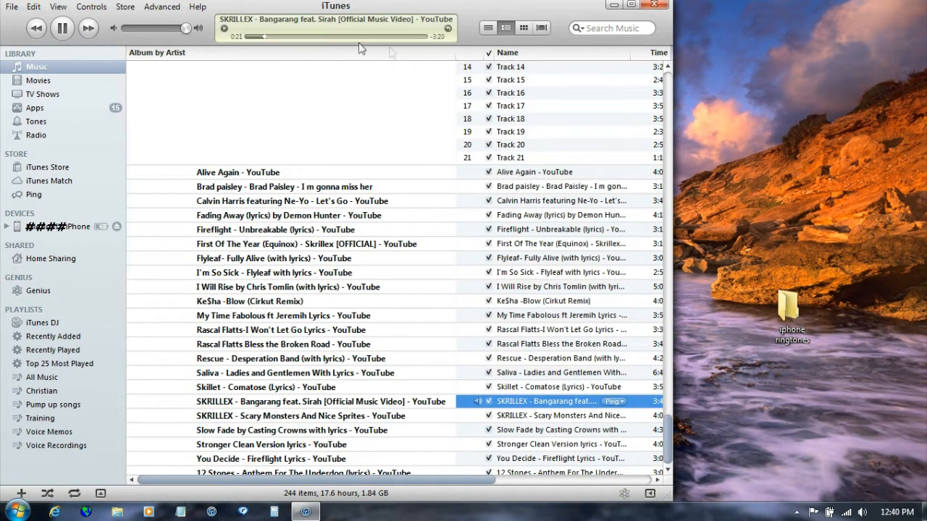
pyautogui.click(69, 33)
pyautogui.rightClick(537, 408)
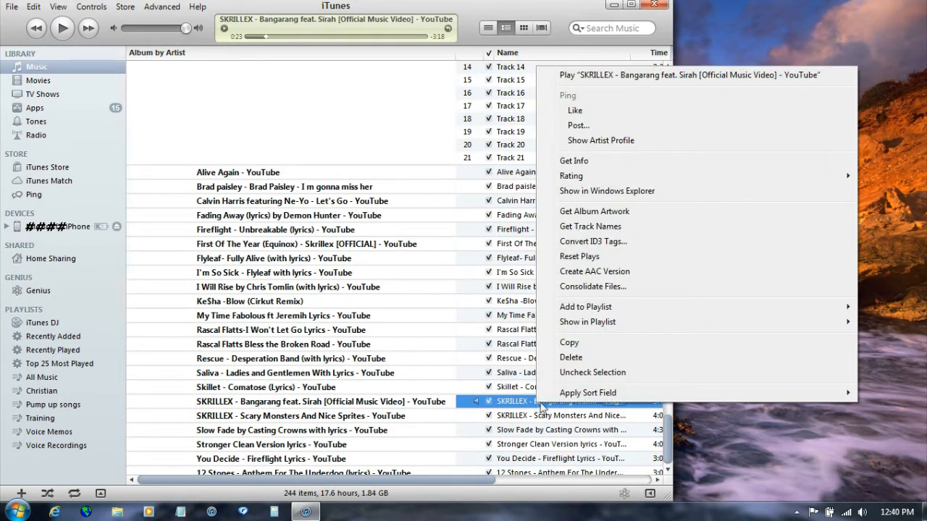
pyautogui.click(600, 275)
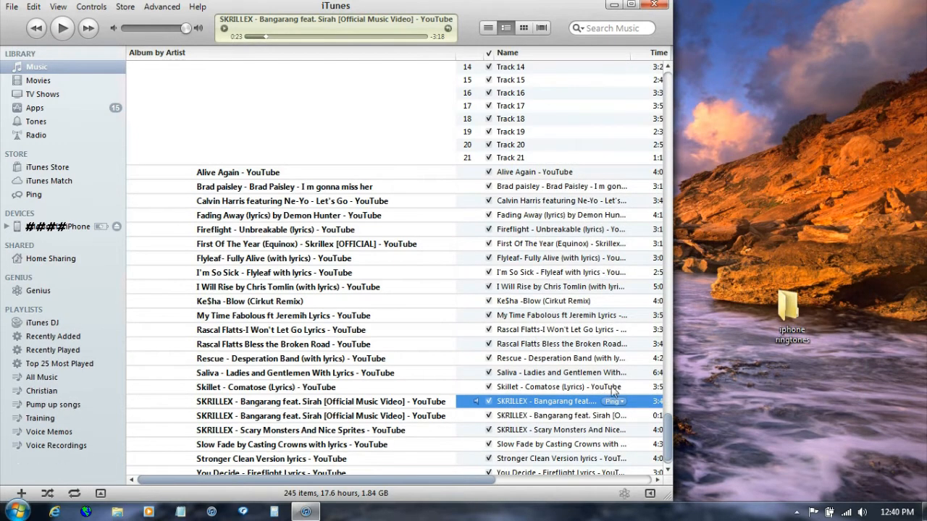
# Briefly preview the short AAC version of Bangarang and copy it from the music library to the desktop
pyautogui.click(523, 416)
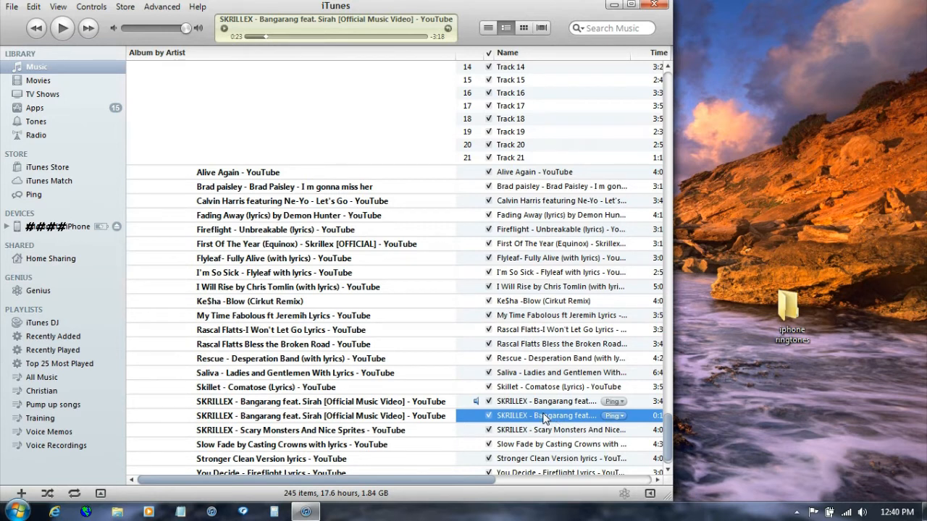
pyautogui.doubleClick(545, 419)
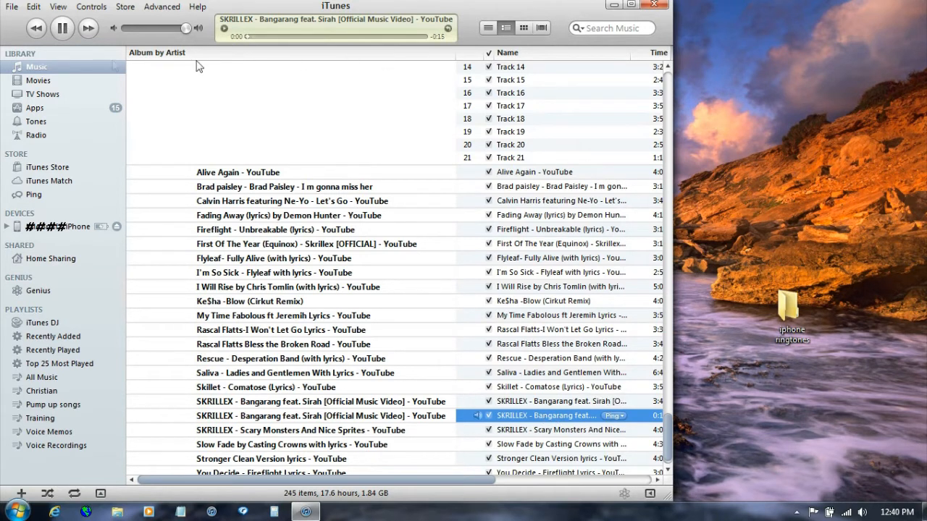
pyautogui.click(62, 29)
pyautogui.moveTo(539, 421); pyautogui.dragTo(784, 136)
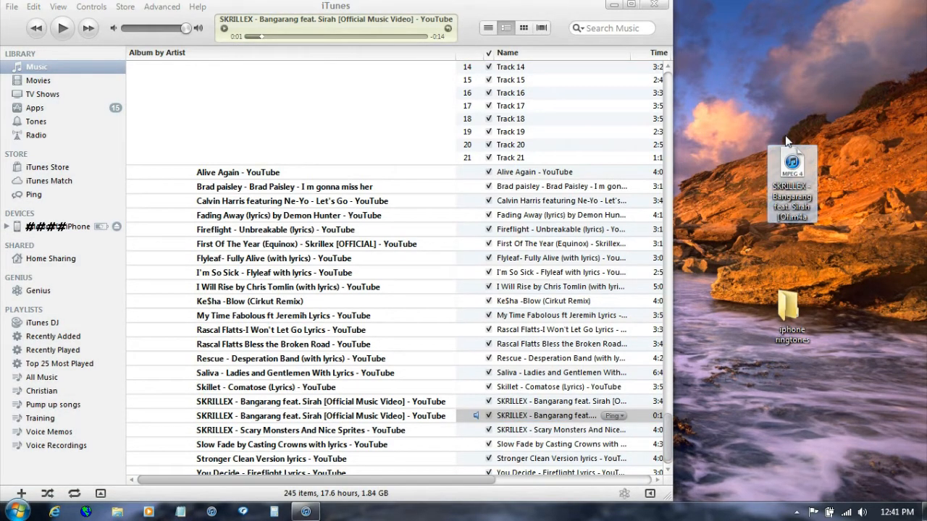
pyautogui.moveTo(791, 186)
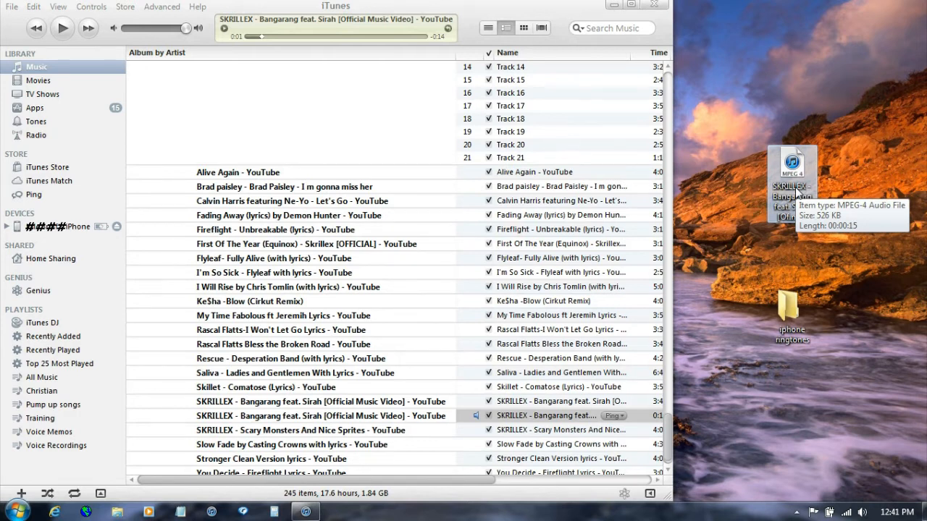
# Delete the short AAC version of Bangarang from the music library and move its file to the Recycle Bin
pyautogui.rightClick(536, 420)
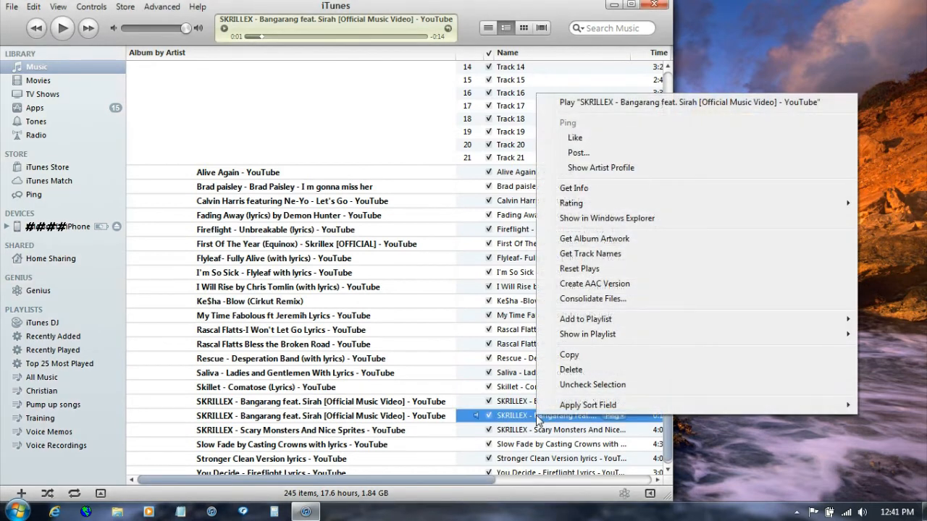
pyautogui.click(573, 370)
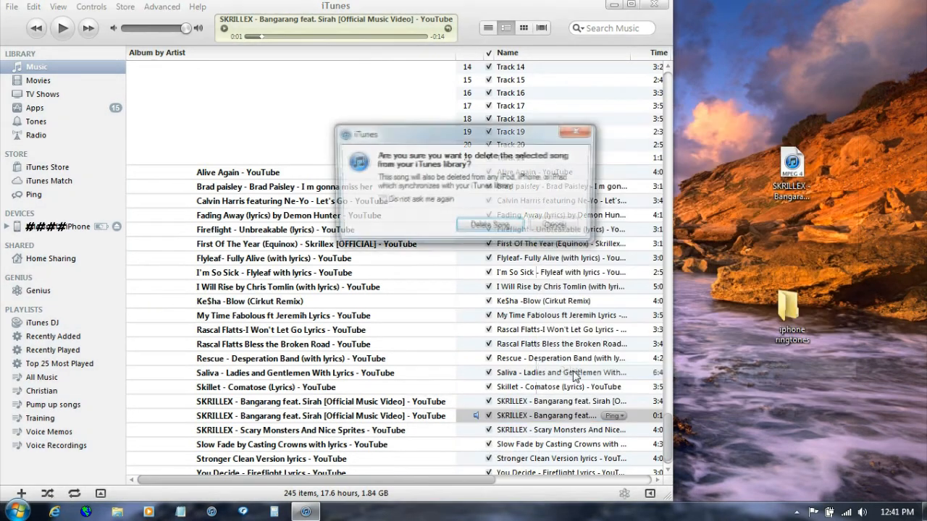
pyautogui.click(485, 224)
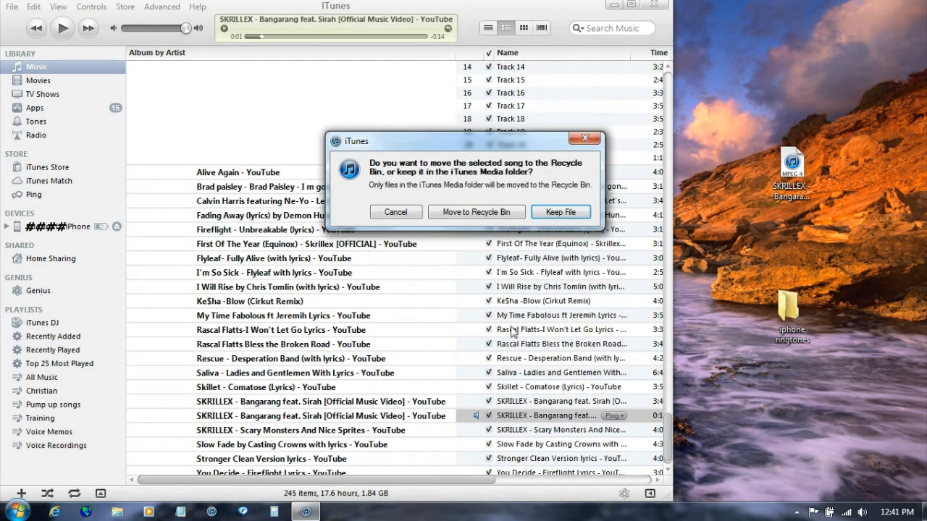
pyautogui.click(499, 212)
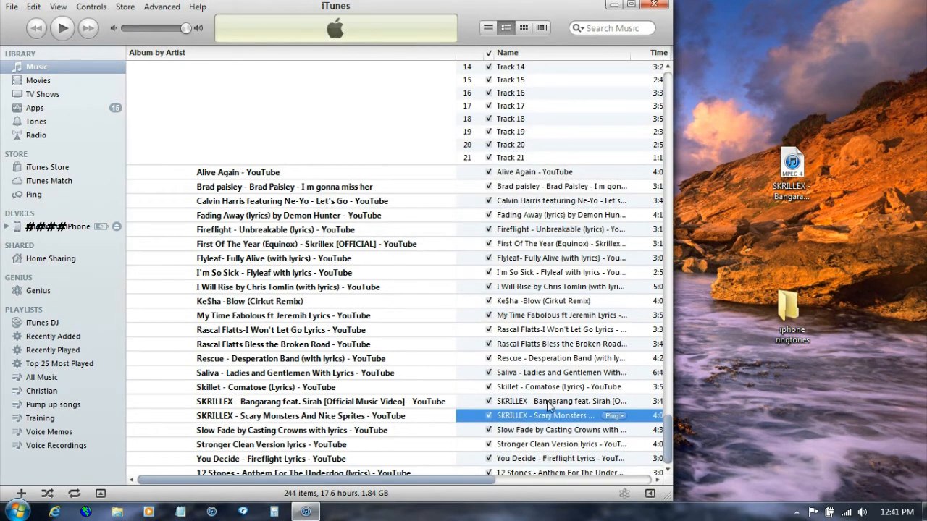
# Turn off the custom start and stop times of the original SKRILLEX - Bangarang song, and recheck its options
pyautogui.click(548, 402)
pyautogui.rightClick(548, 406)
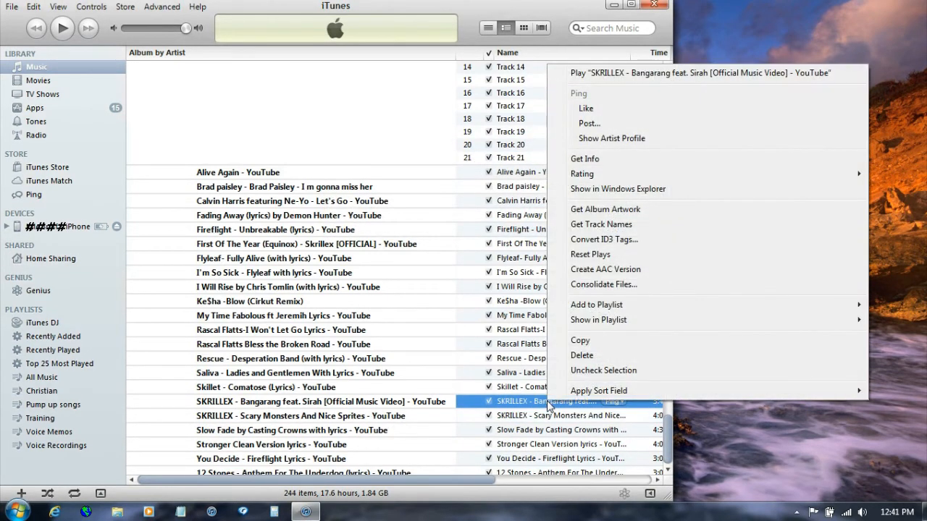
pyautogui.click(581, 160)
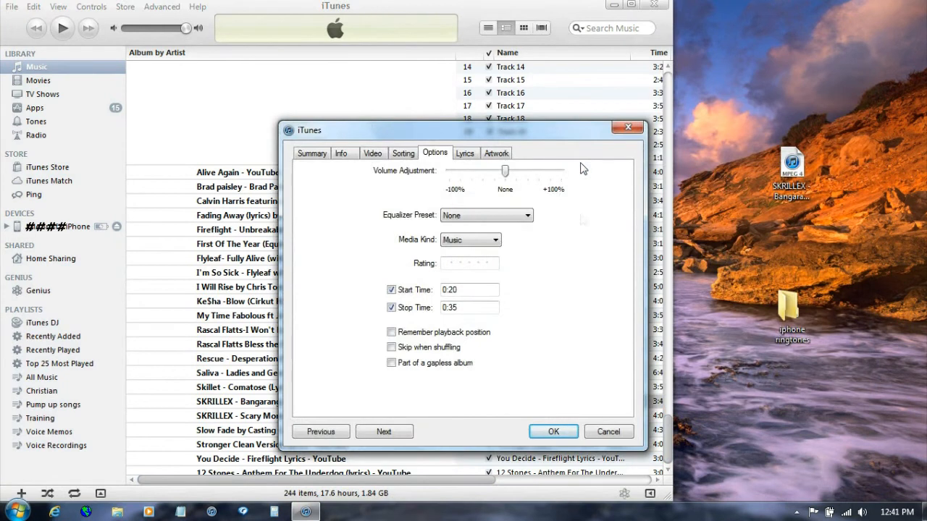
pyautogui.click(391, 290)
pyautogui.click(391, 307)
pyautogui.click(550, 431)
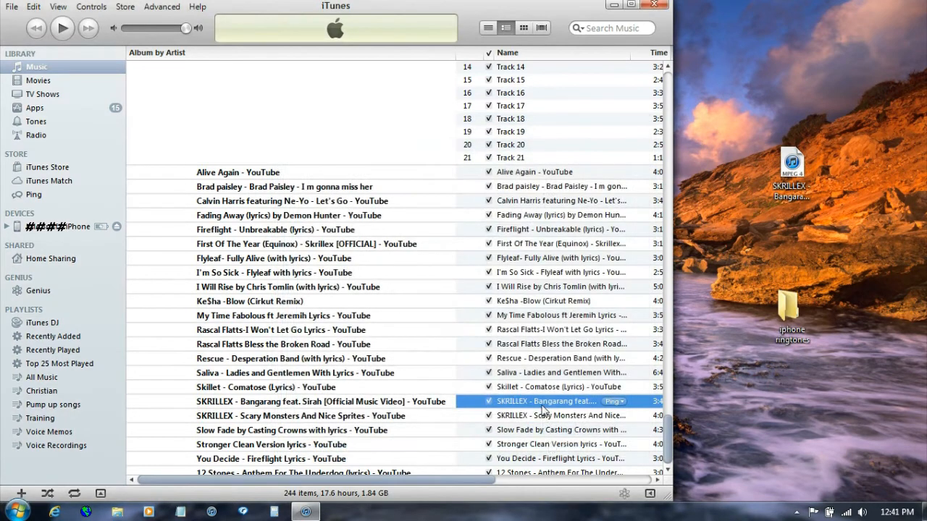
pyautogui.rightClick(542, 406)
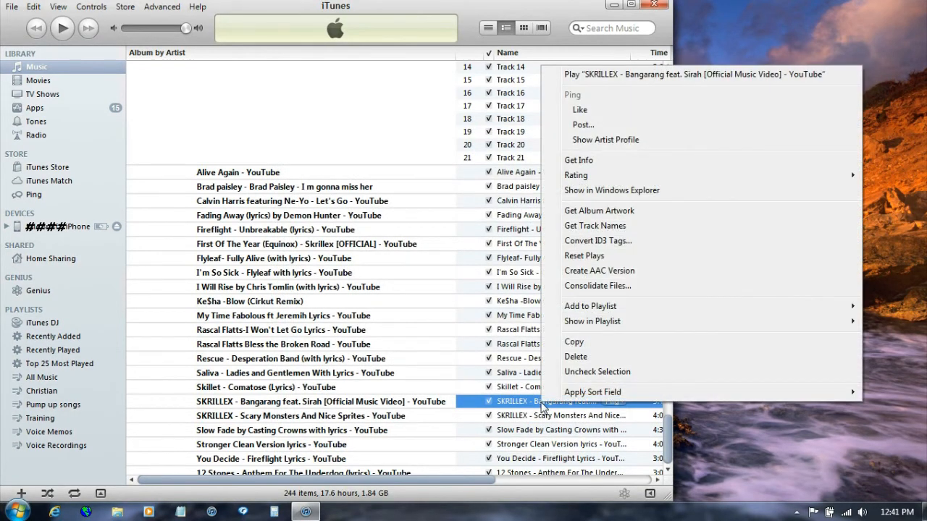
pyautogui.click(592, 160)
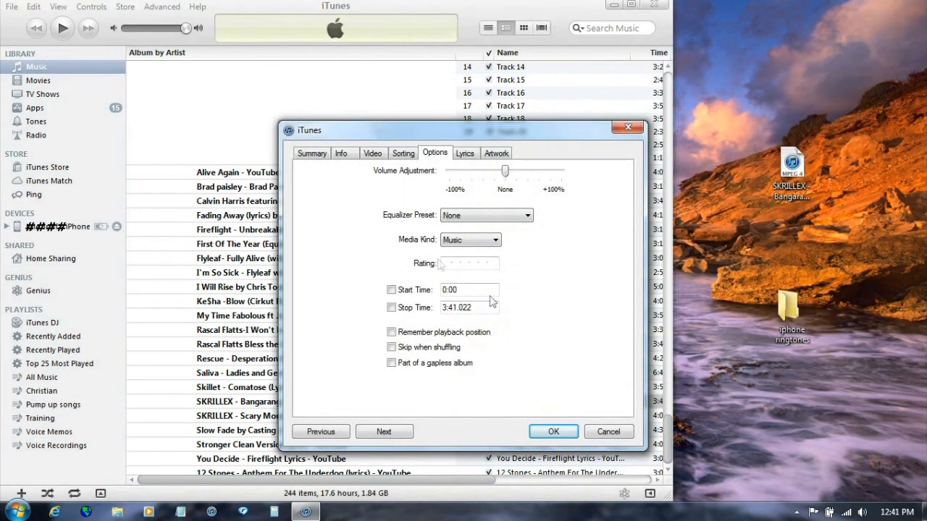
pyautogui.click(548, 432)
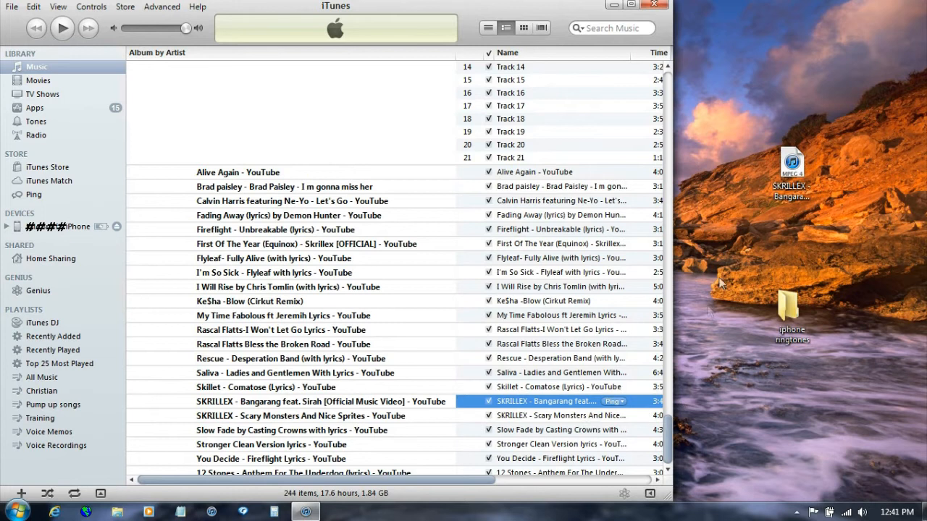
pyautogui.click(790, 186)
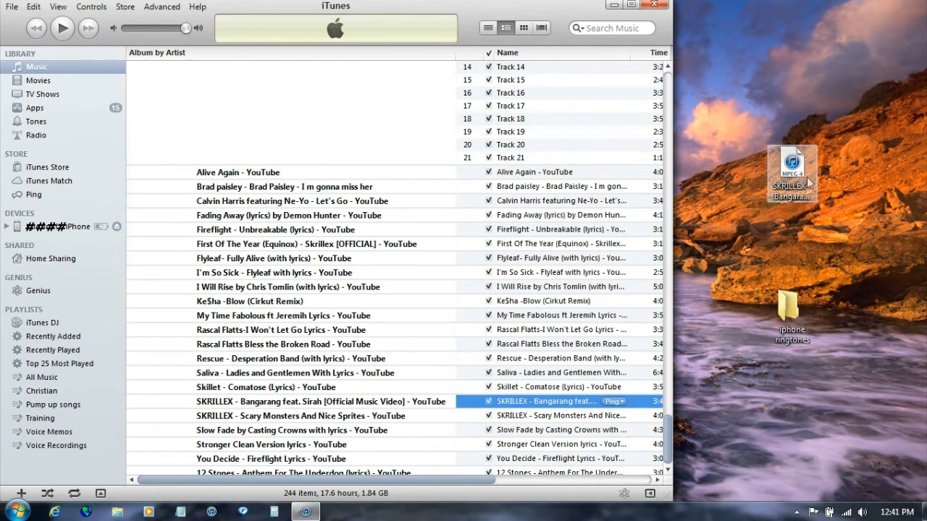
pyautogui.click(796, 172)
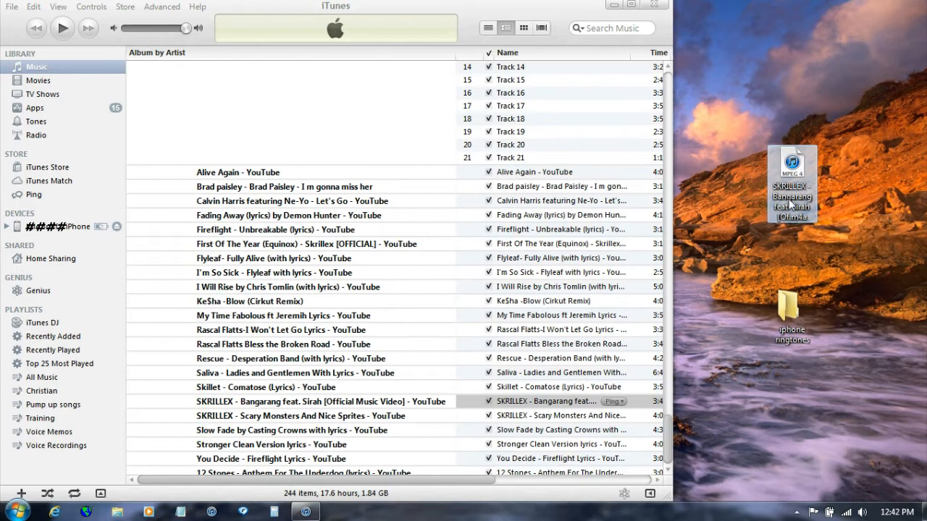
pyautogui.click(790, 205)
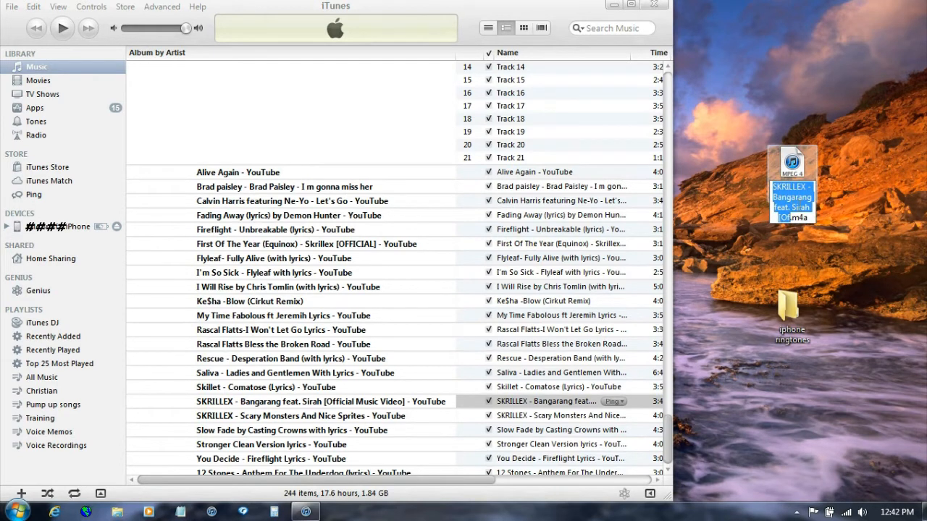
pyautogui.moveTo(812, 217); pyautogui.dragTo(792, 218)
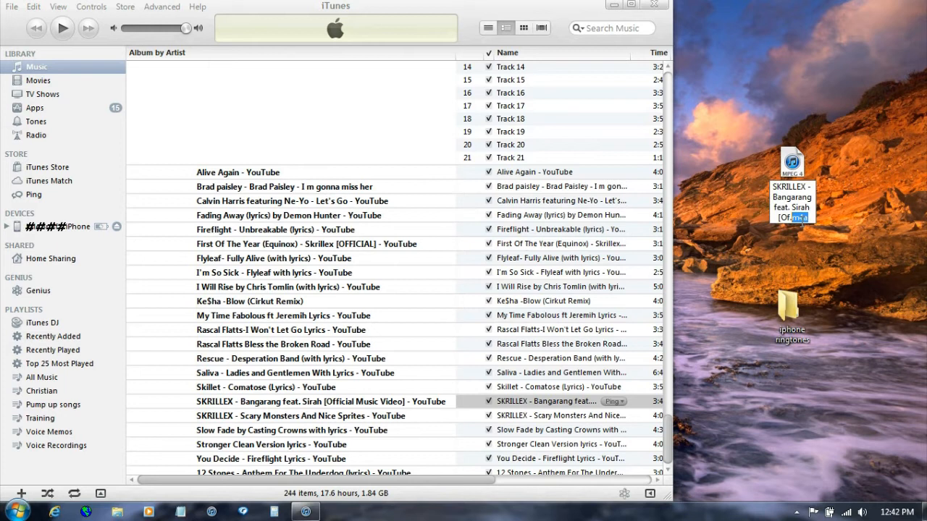
# Open the iphone ringtones folder, make sure its folder options do not hide extensions for known file types, and close it
pyautogui.doubleClick(789, 313)
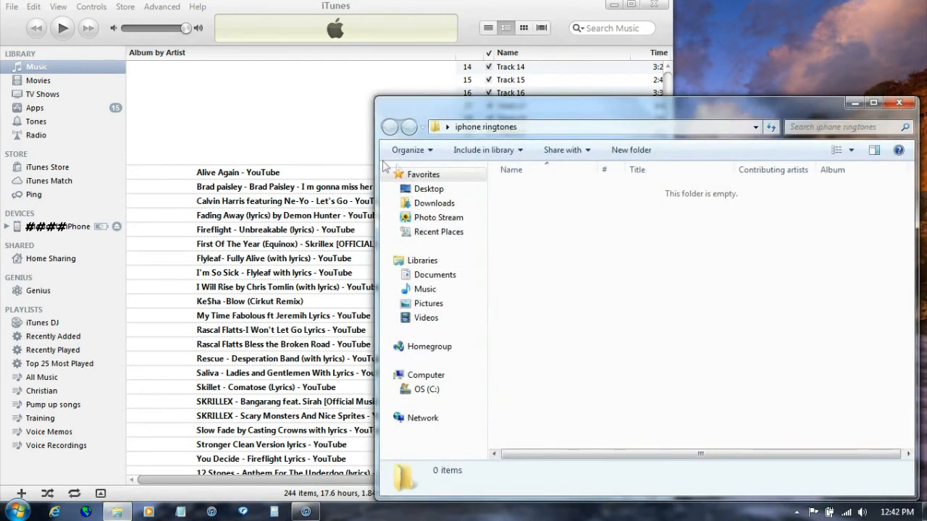
pyautogui.click(418, 152)
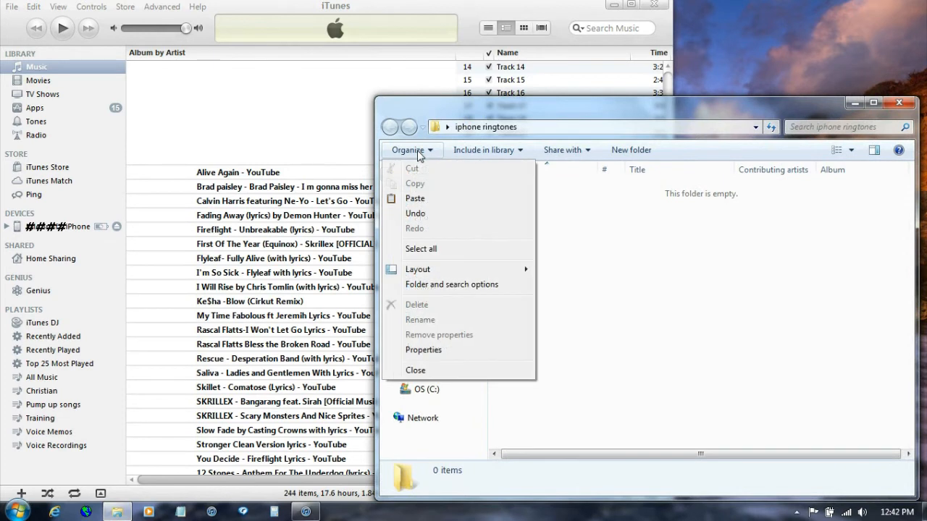
pyautogui.click(443, 287)
pyautogui.click(445, 184)
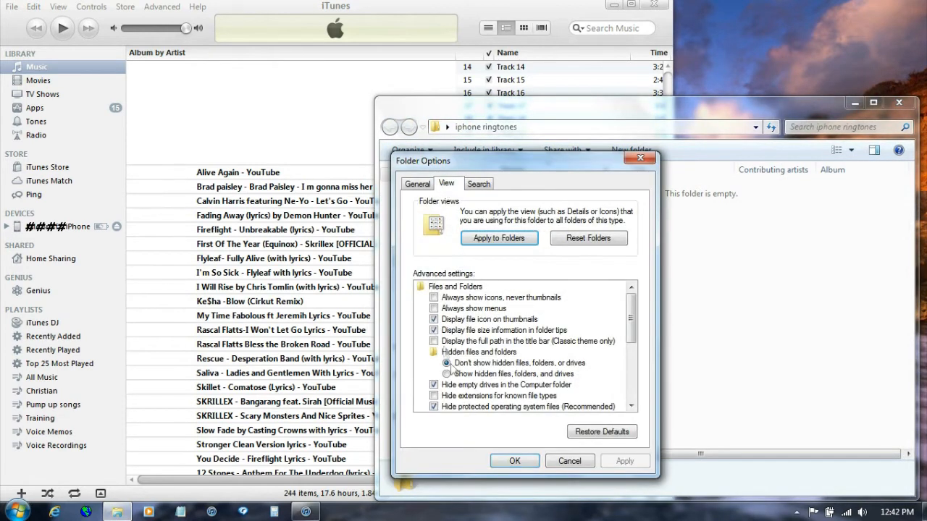
pyautogui.click(433, 395)
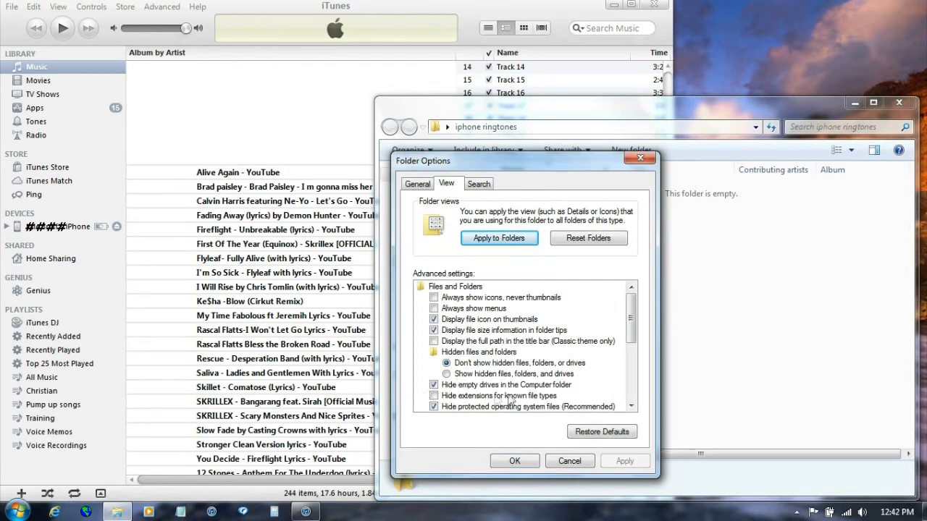
pyautogui.click(527, 460)
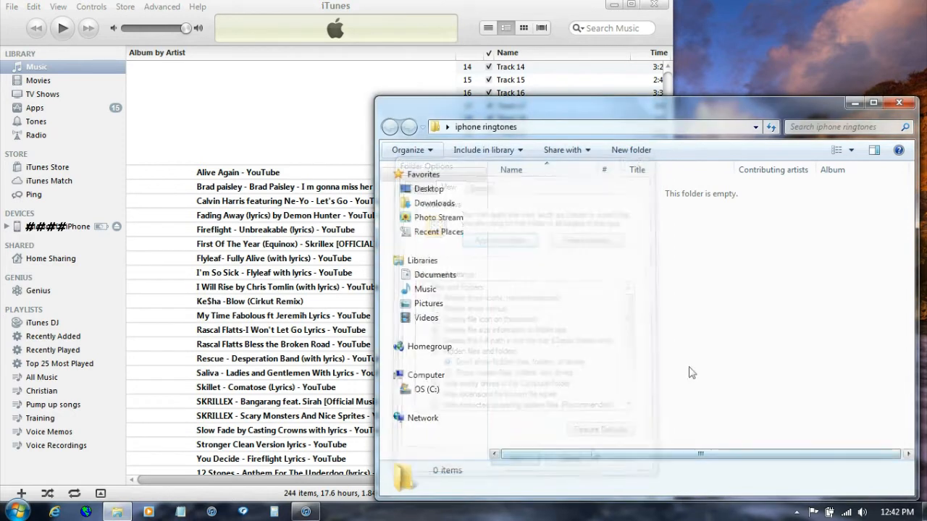
pyautogui.click(899, 103)
# Change the extension of the SKRILLEX - Bangarang file on the desktop to .m4r and accept the extension change
pyautogui.click(792, 202)
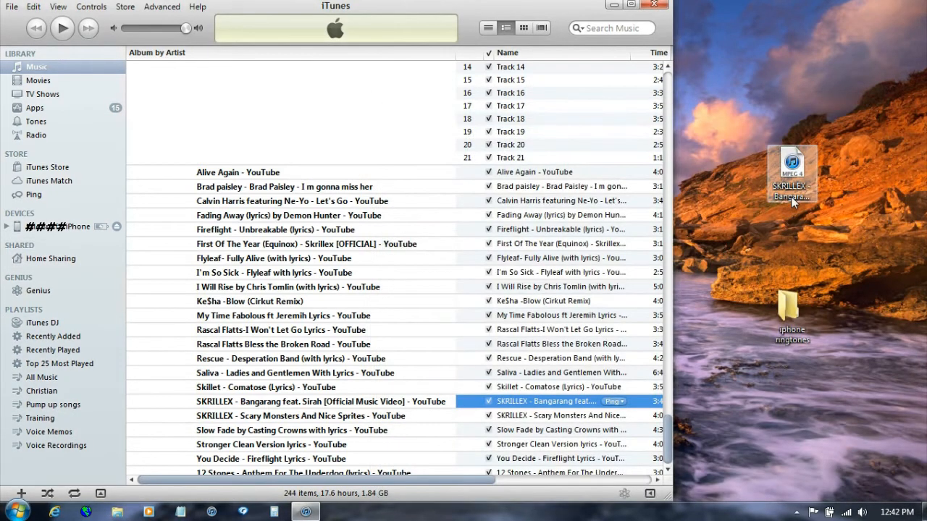
pyautogui.click(792, 203)
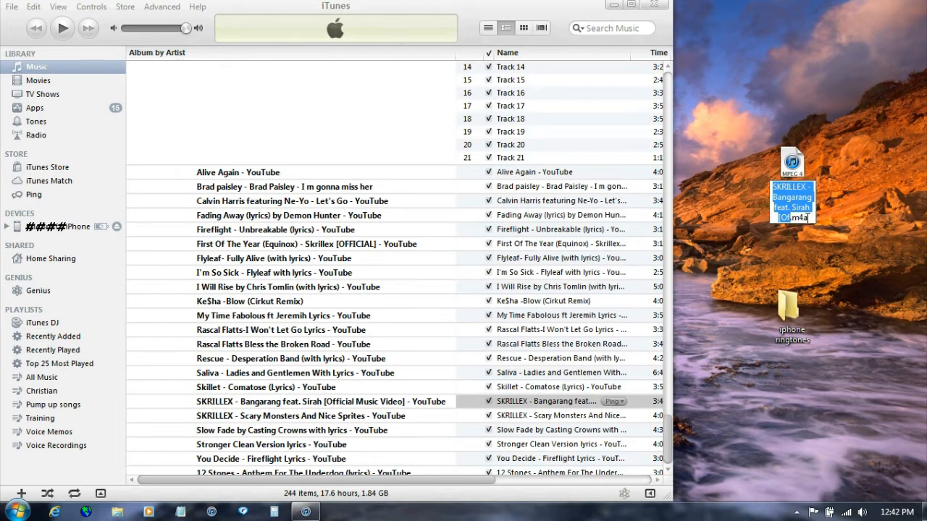
pyautogui.click(811, 218)
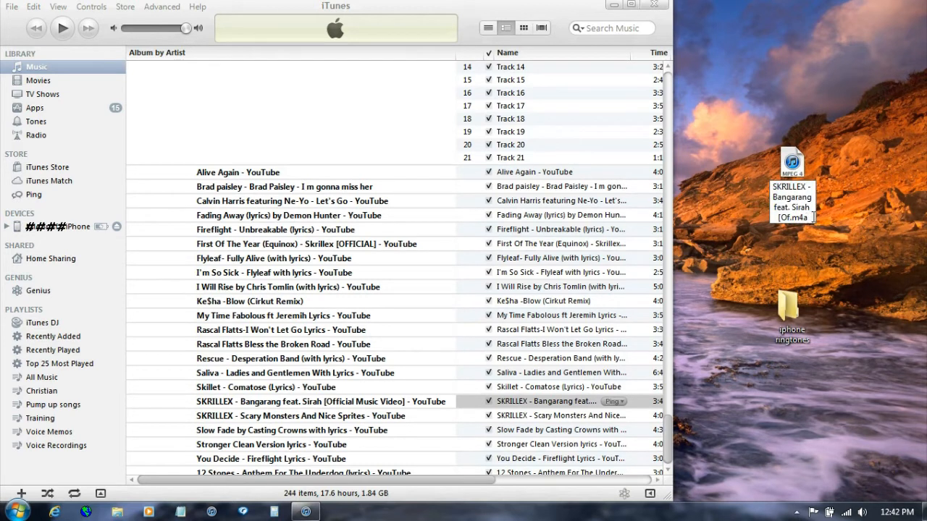
pyautogui.moveTo(813, 217); pyautogui.dragTo(804, 218)
pyautogui.click(812, 217)
pyautogui.press('BackSpace')
pyautogui.write('r')
pyautogui.press('Return')
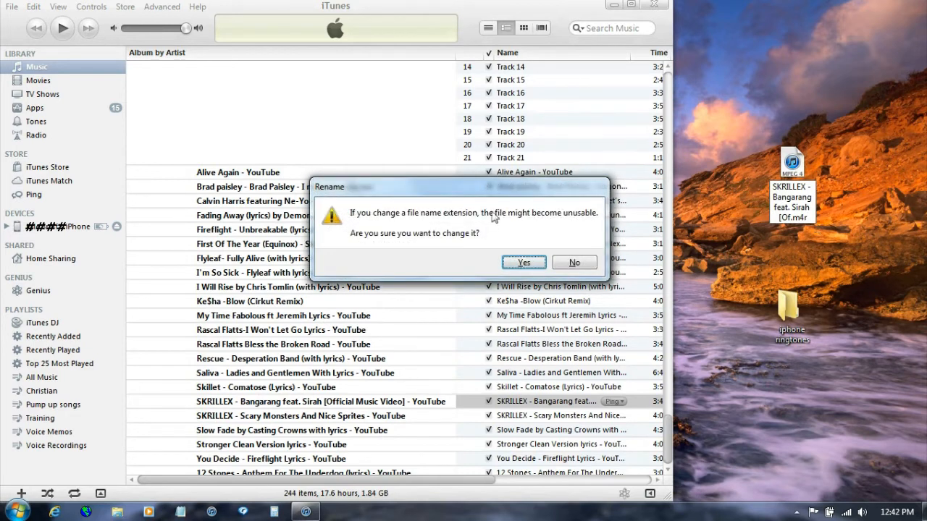
pyautogui.click(522, 263)
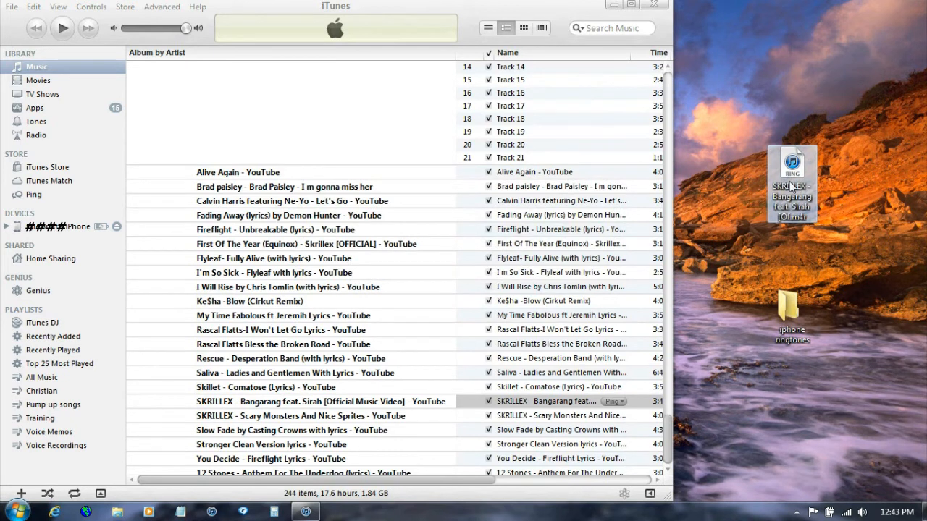
# Move the .m4r file into the iphone ringtones folder and add it from there to the iTunes Tones library
pyautogui.moveTo(792, 163); pyautogui.dragTo(792, 306)
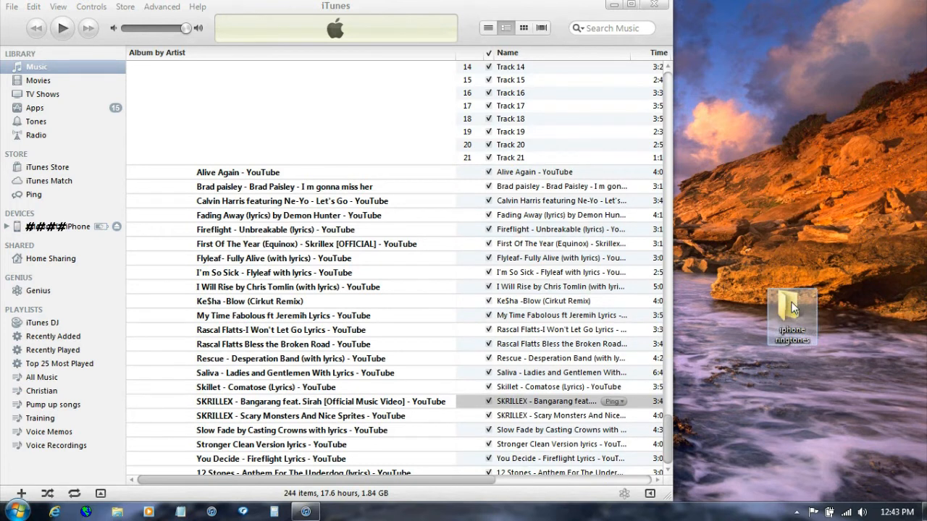
pyautogui.doubleClick(790, 309)
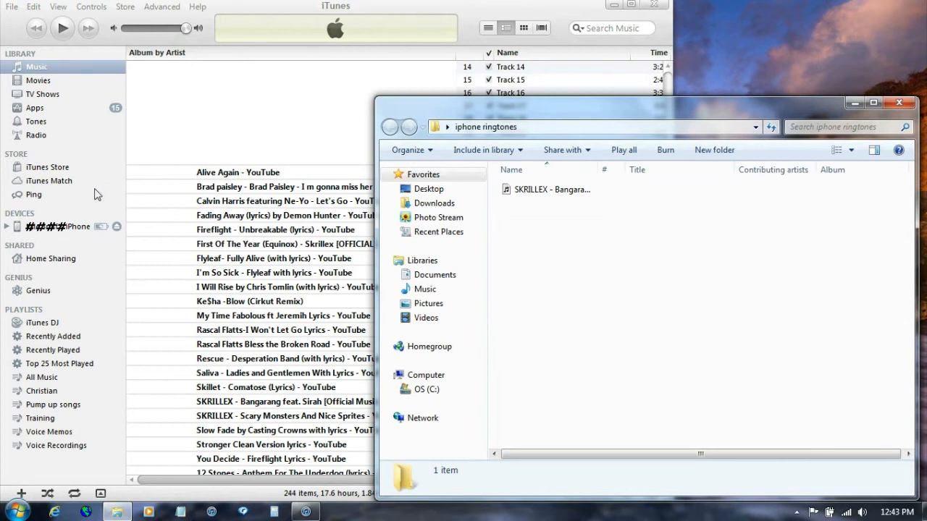
pyautogui.click(190, 115)
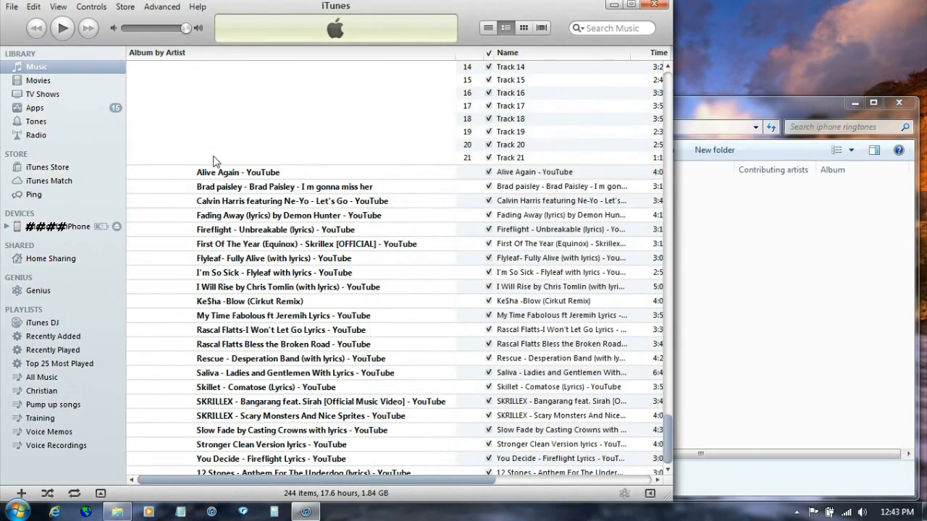
pyautogui.click(31, 122)
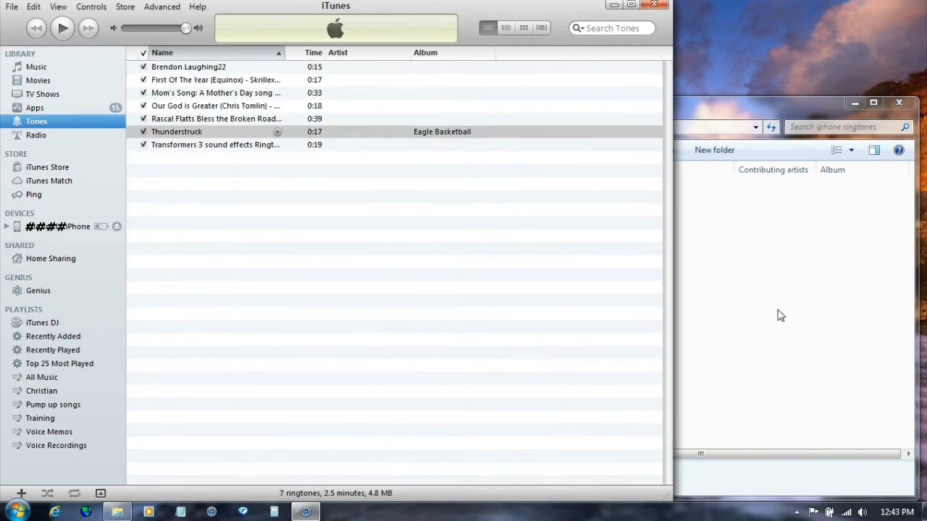
pyautogui.click(775, 314)
pyautogui.moveTo(538, 194); pyautogui.dragTo(143, 205)
pyautogui.moveTo(204, 247); pyautogui.dragTo(201, 235)
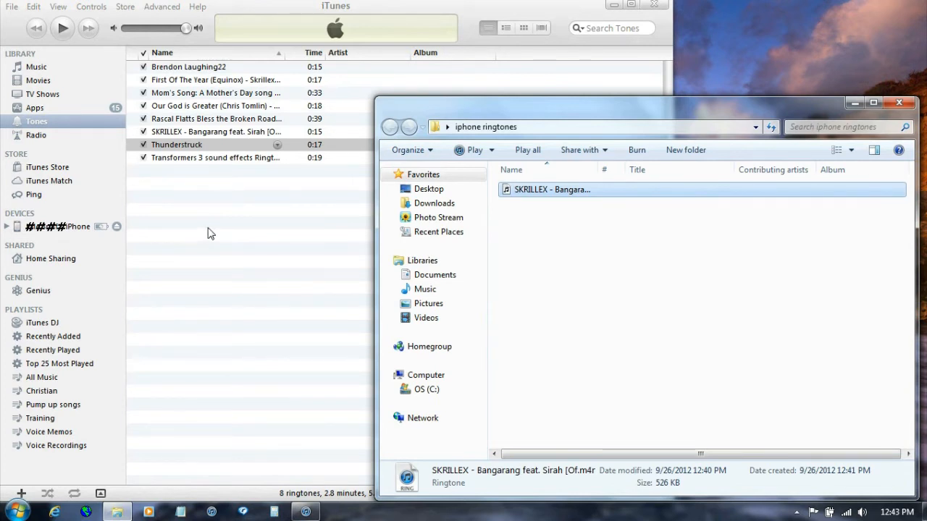
# Briefly preview the SKRILLEX - Bangarang tone in the Tones library and close the iphone ringtones folder
pyautogui.doubleClick(197, 132)
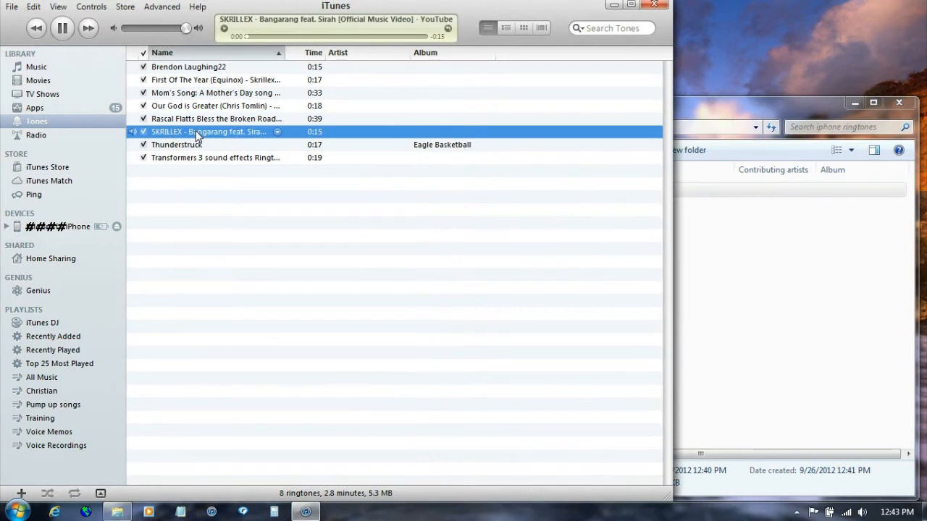
pyautogui.click(59, 30)
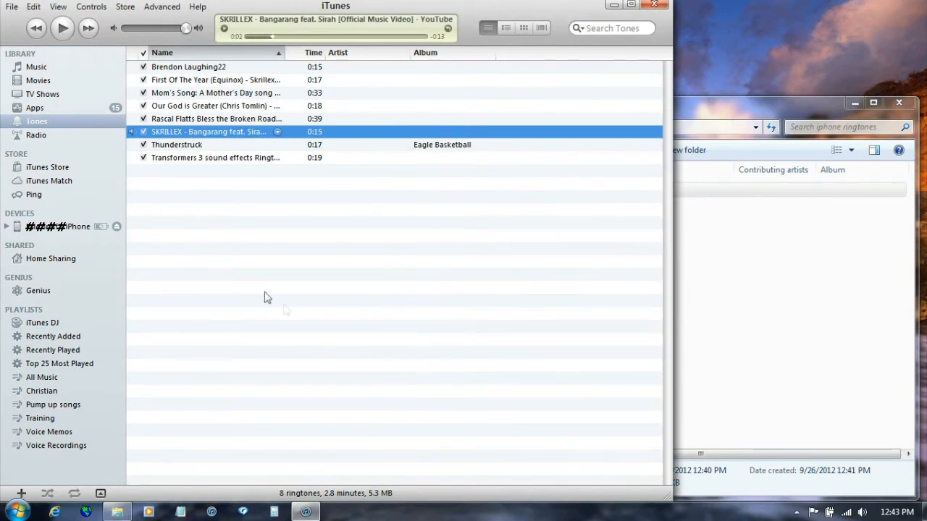
pyautogui.click(706, 320)
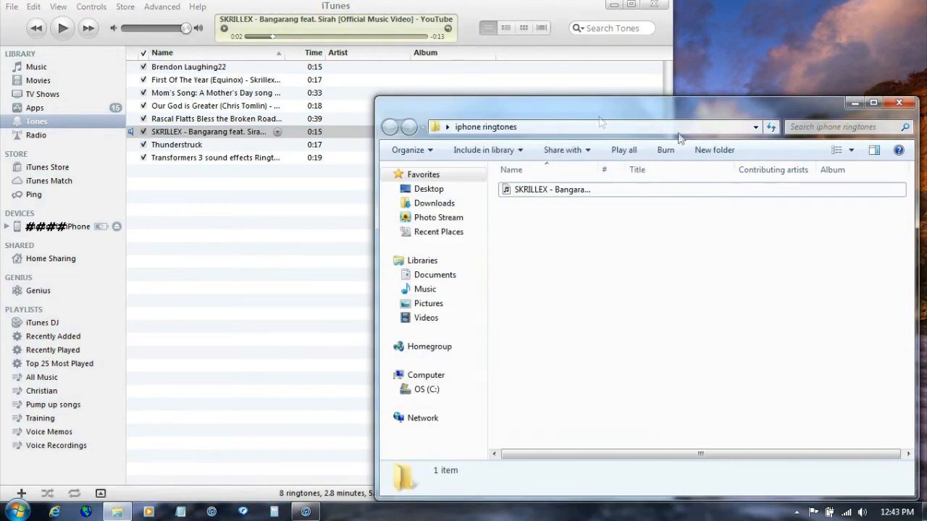
pyautogui.click(900, 103)
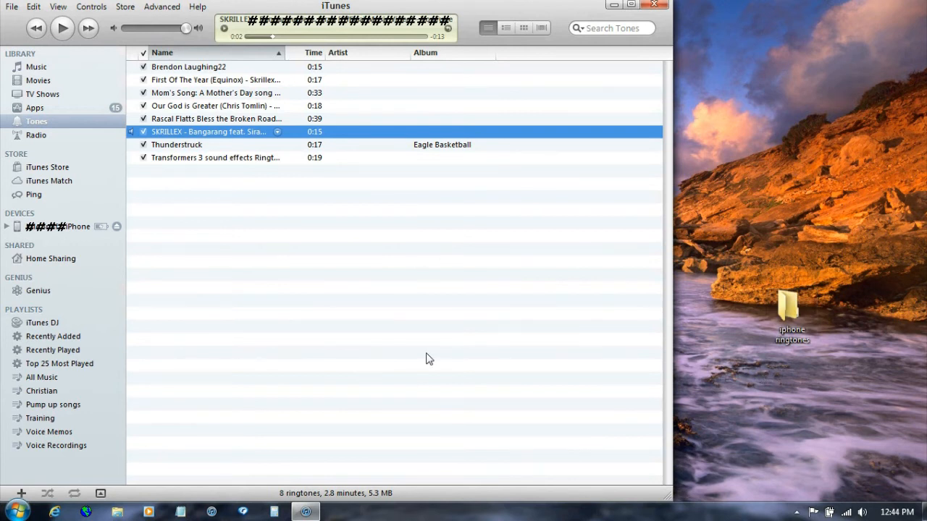
# Include the SKRILLEX - Bangarang tone in the iPhone's selected tones, apply the sync, and eject the iPhone
pyautogui.click(53, 227)
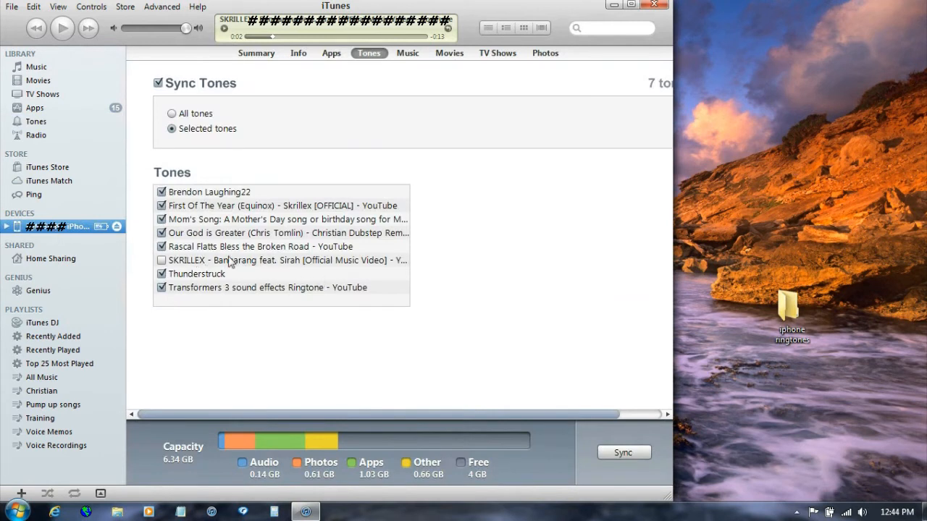
pyautogui.click(162, 261)
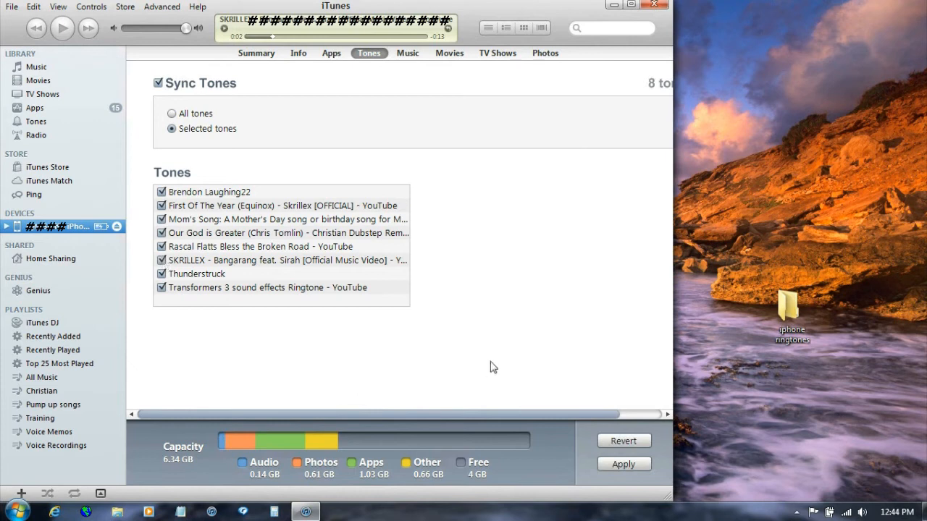
pyautogui.click(628, 463)
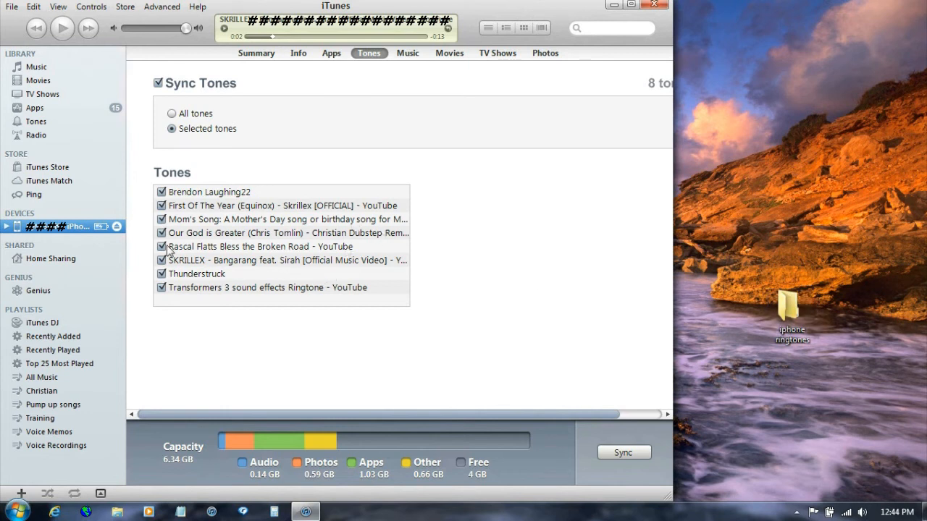
pyautogui.click(117, 226)
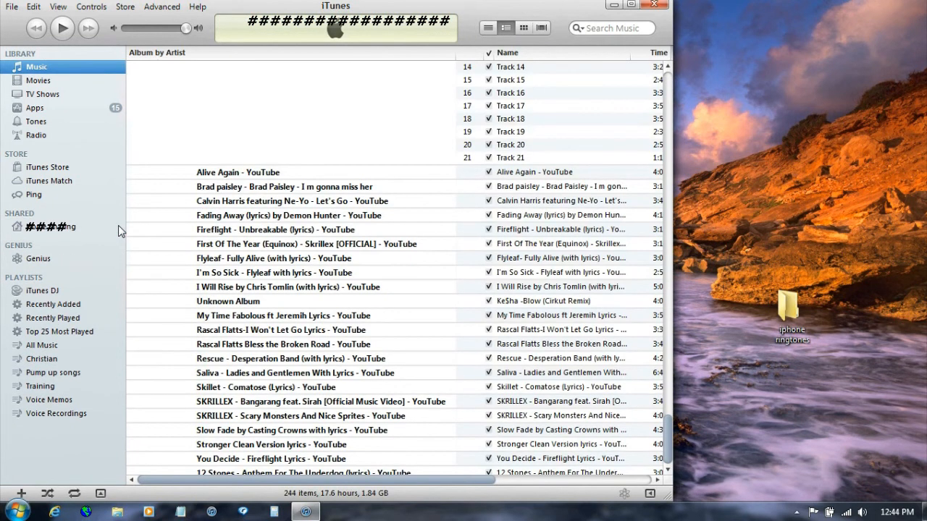